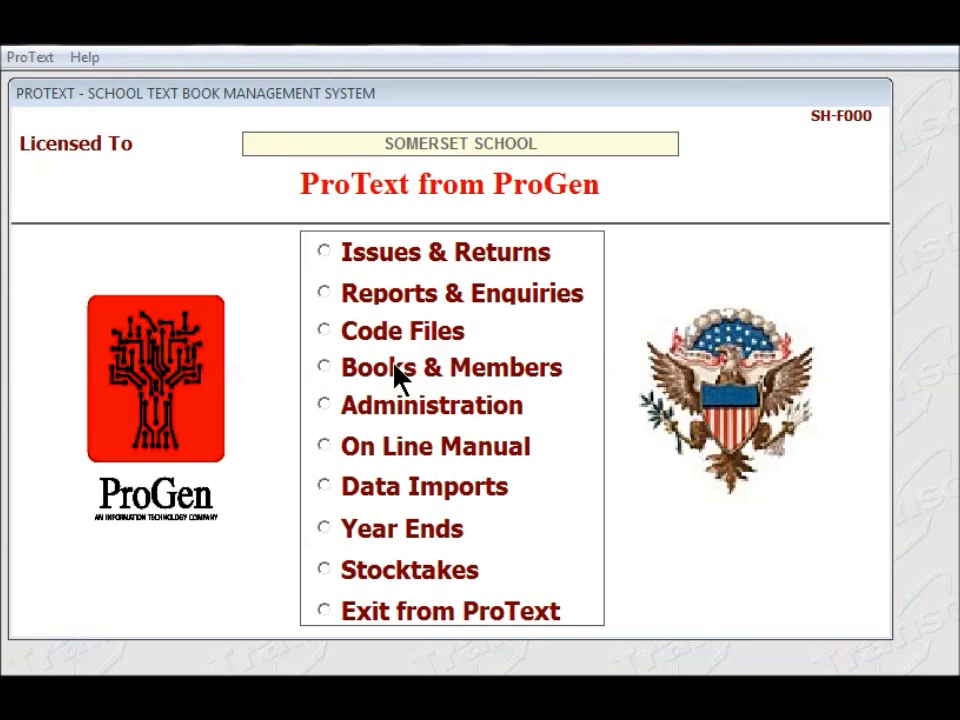
- Open the Library Members form from Books & Members and fetch the next free member number, 8
{"action": "left_click", "coordinate": [324, 368]}
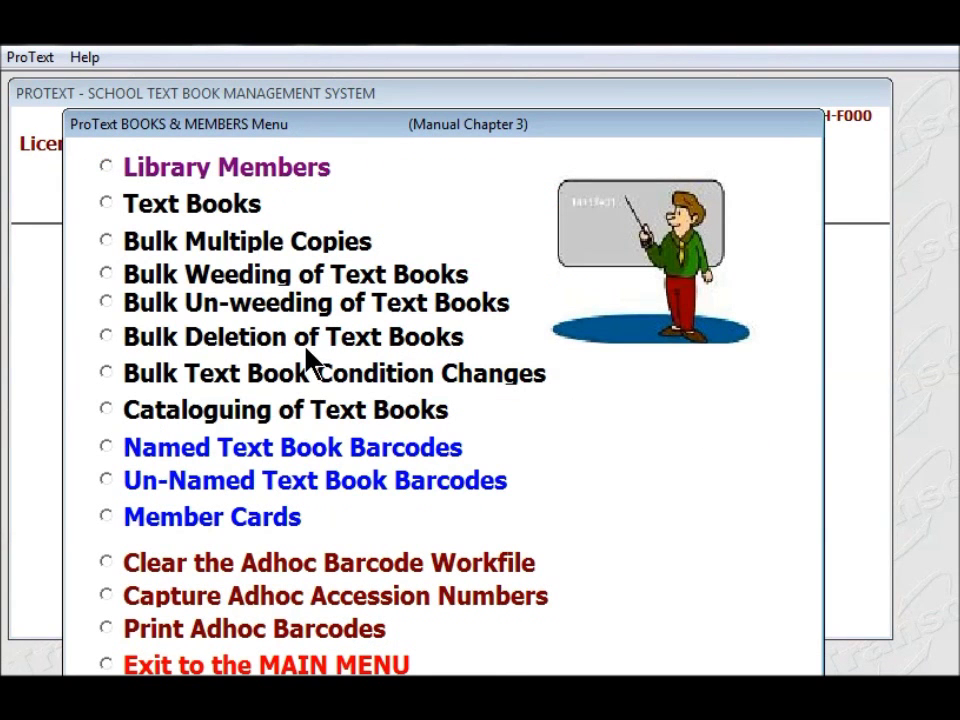
{"action": "left_click", "coordinate": [106, 167]}
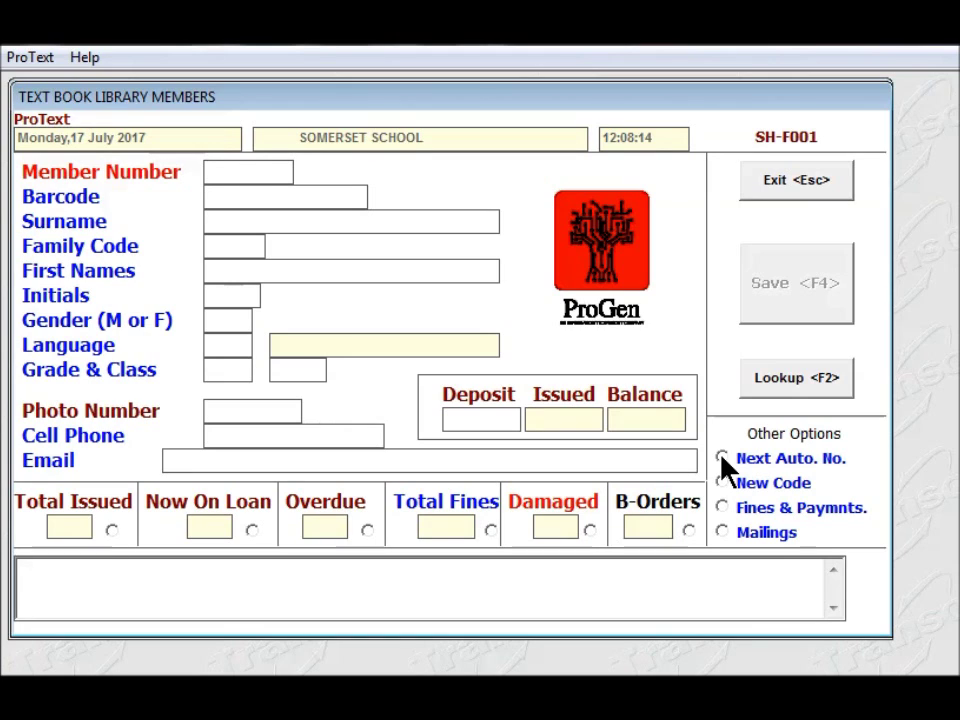
{"action": "left_click", "coordinate": [722, 458]}
- Start member 8 with barcode 8, enter the member's surname, and move to the first names field
{"action": "key", "text": "Return"}
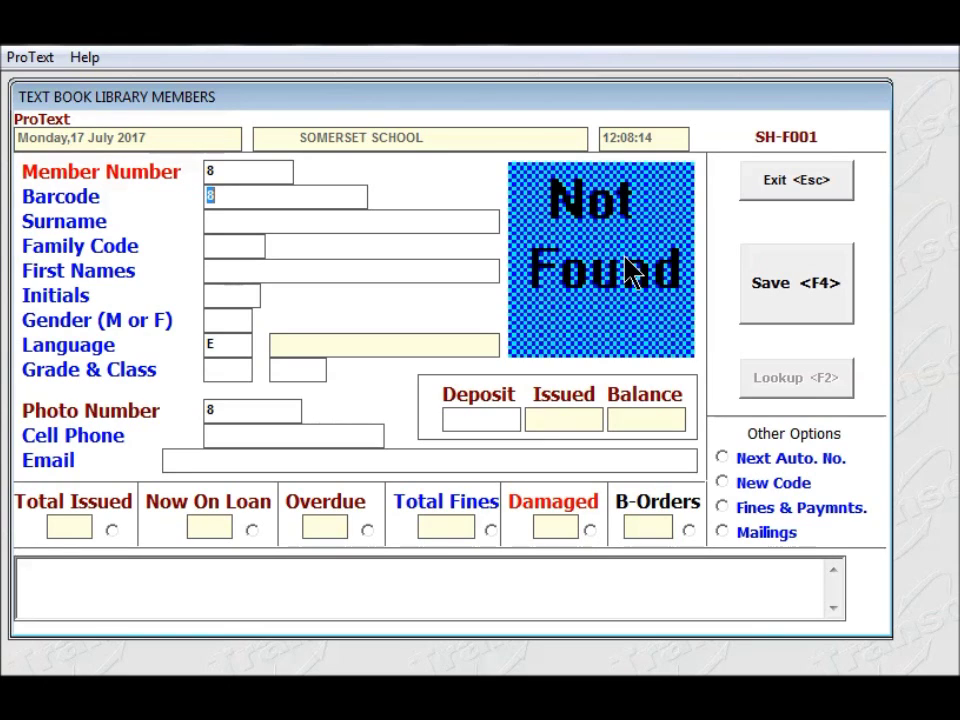
{"action": "key", "text": "Return"}
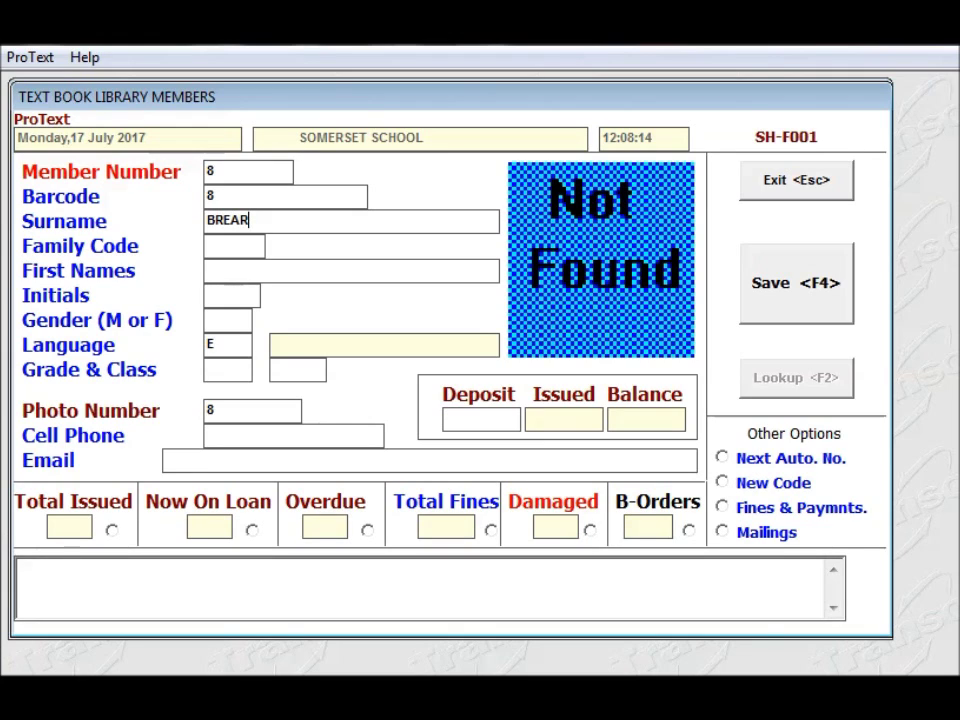
{"action": "left_click", "coordinate": [233, 246]}
{"action": "left_click", "coordinate": [208, 270]}
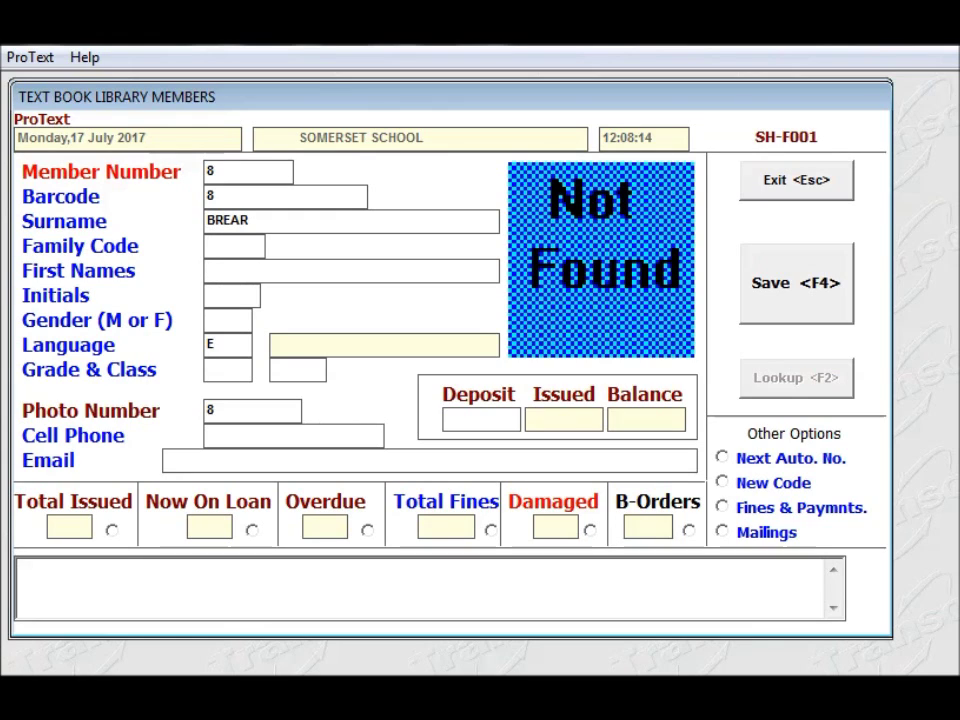
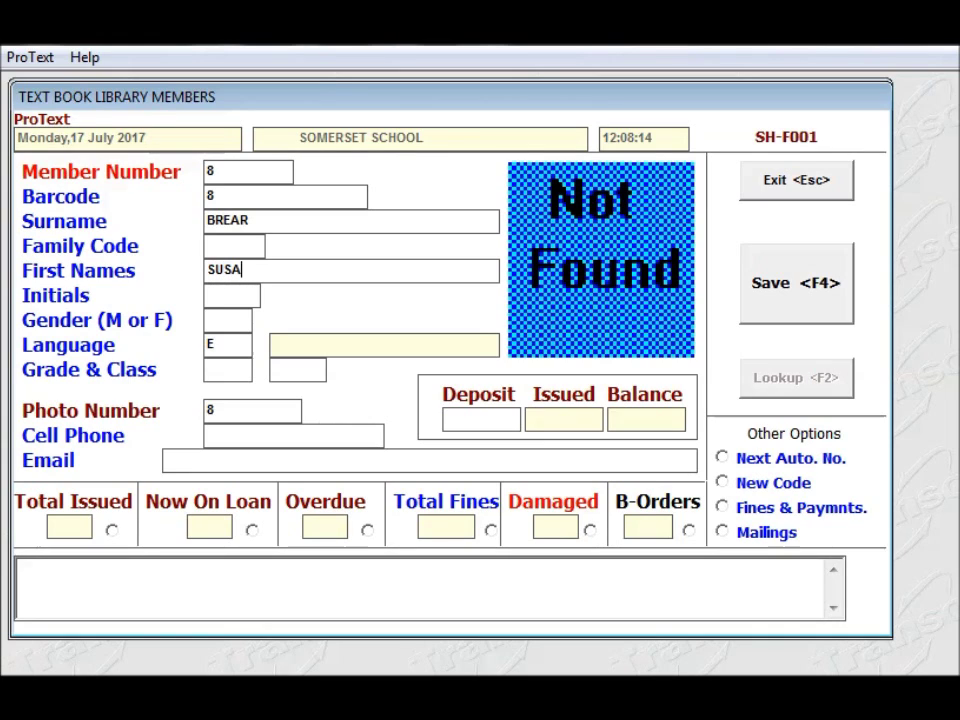
- Enter the member's first names and initial, gender F, language English, grade 10, keeping photo number 8
{"action": "key", "text": "Return"}
{"action": "type", "text": "F"}
{"action": "key", "text": "Return"}
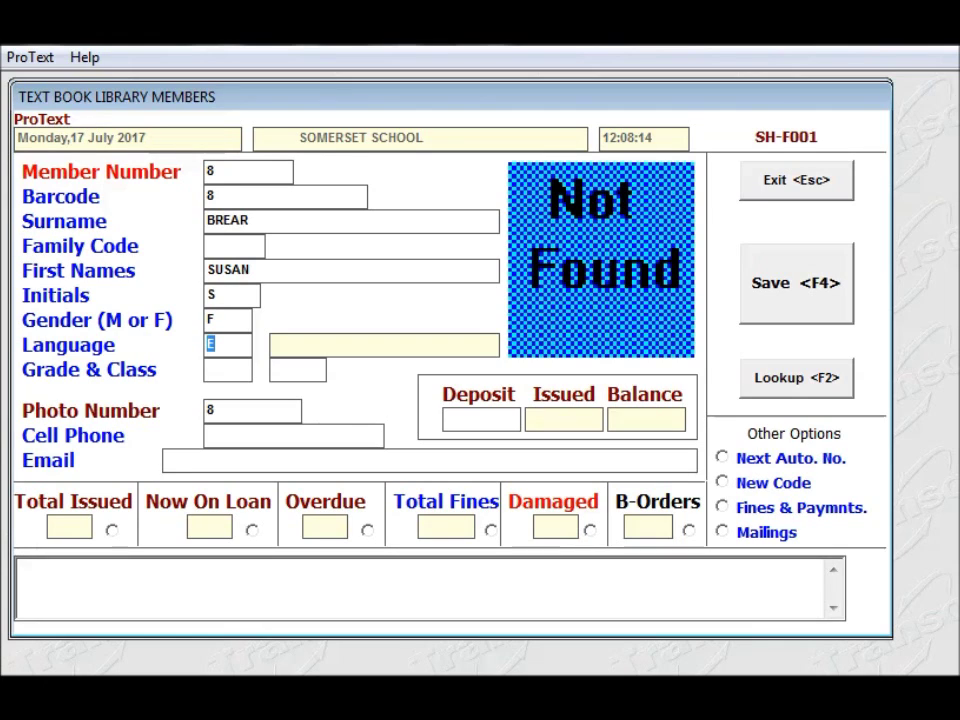
{"action": "key", "text": "Return"}
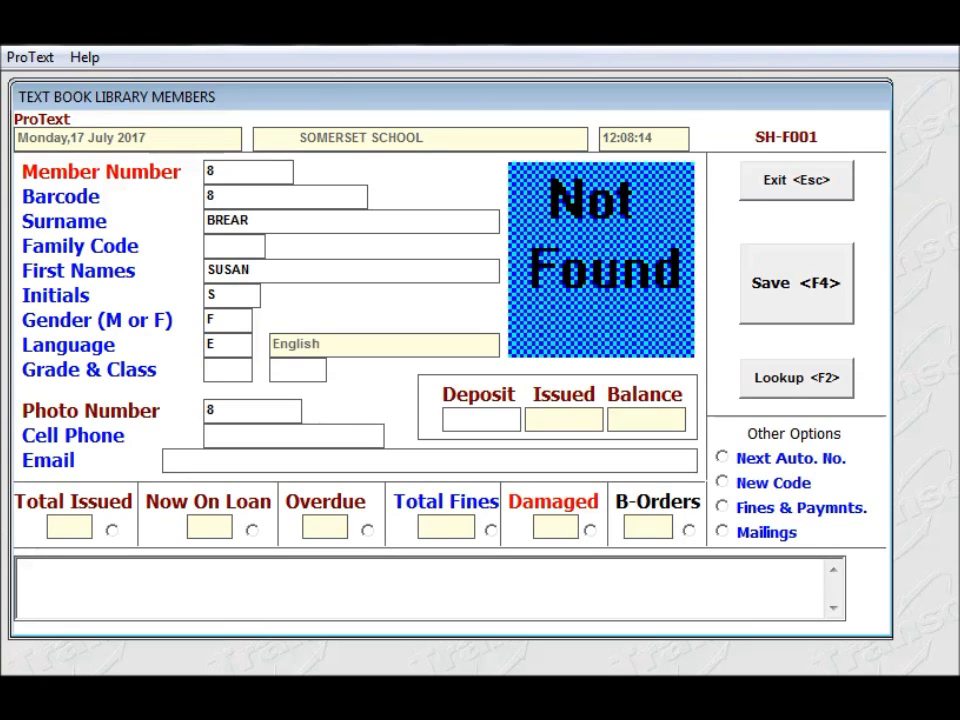
{"action": "type", "text": "10"}
{"action": "key", "text": "Return"}
{"action": "left_click", "coordinate": [230, 410]}
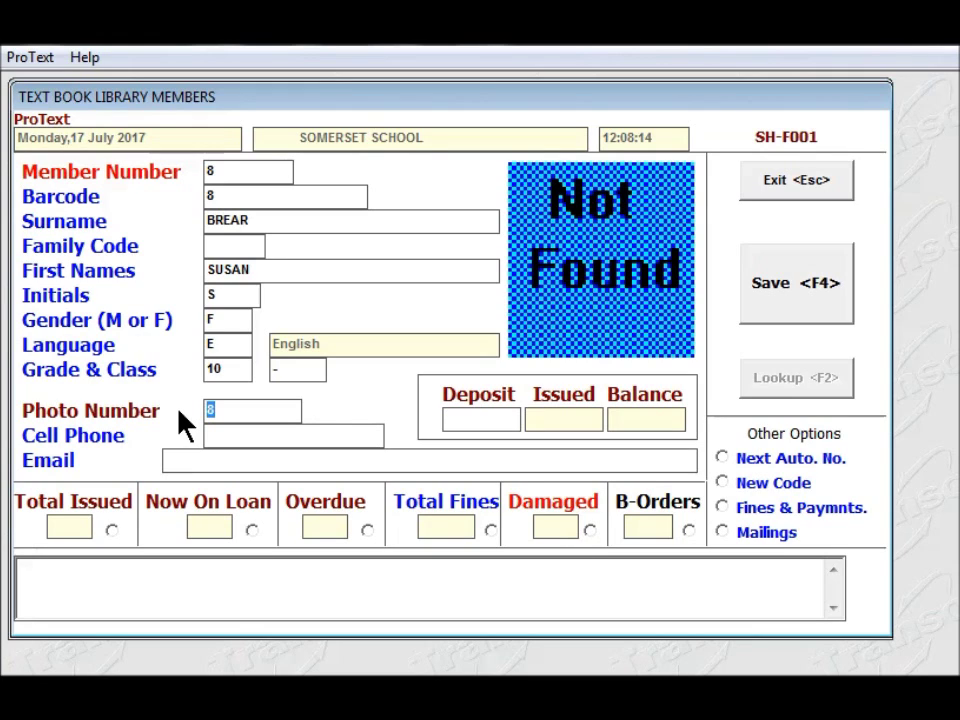
{"action": "key", "text": "Tab"}
{"action": "key", "text": "Tab"}
{"action": "key", "text": "Tab"}
- Fill in the member's cell phone number and e-mail address, correcting a mistyped e-mail start
{"action": "key", "text": "shift+Tab"}
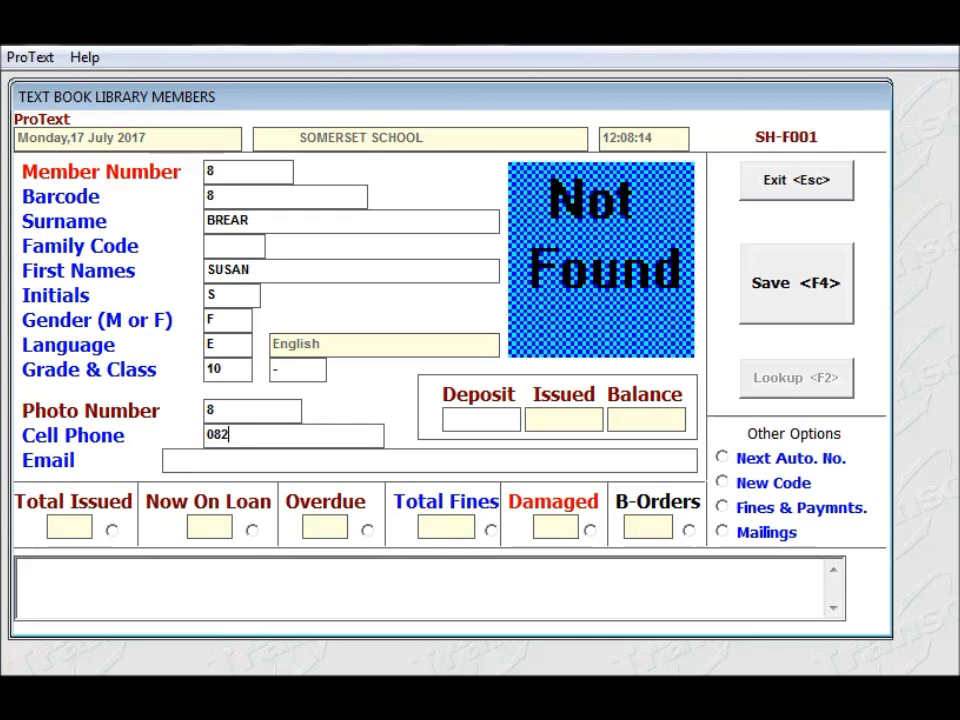
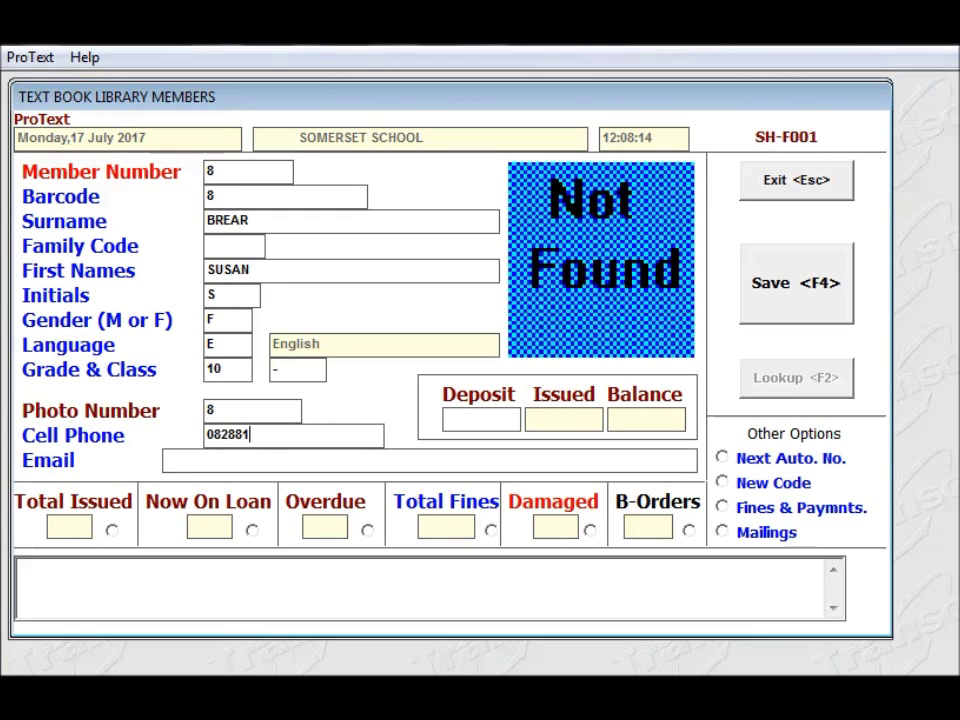
{"action": "type", "text": "BBM"}
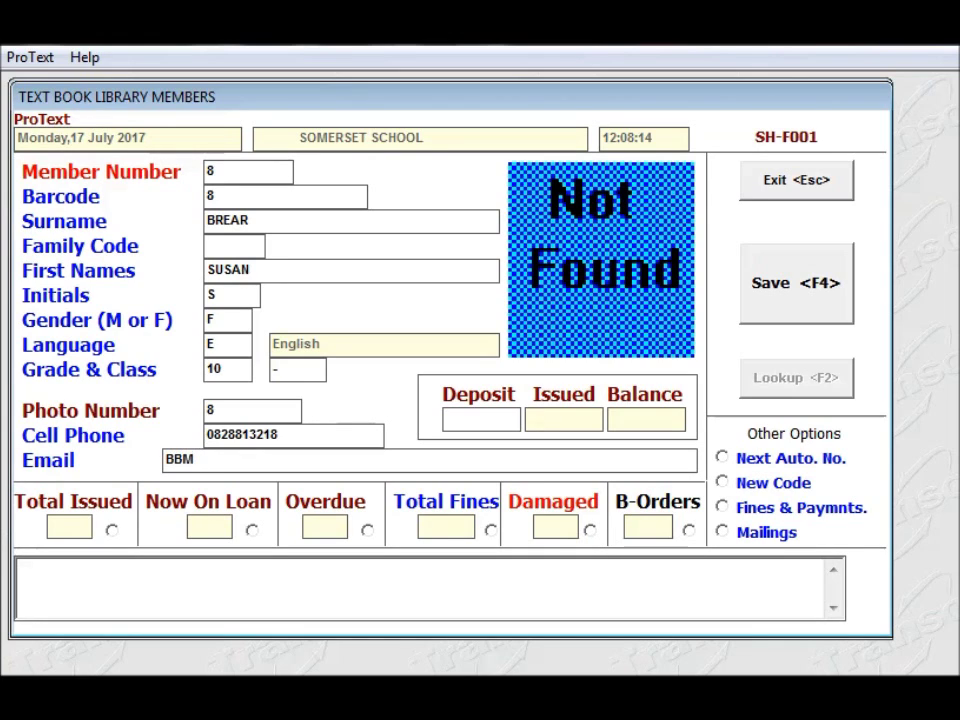
{"action": "key", "text": "BackSpace"}
{"action": "key", "text": "BackSpace"}
{"action": "key", "text": "BackSpace"}
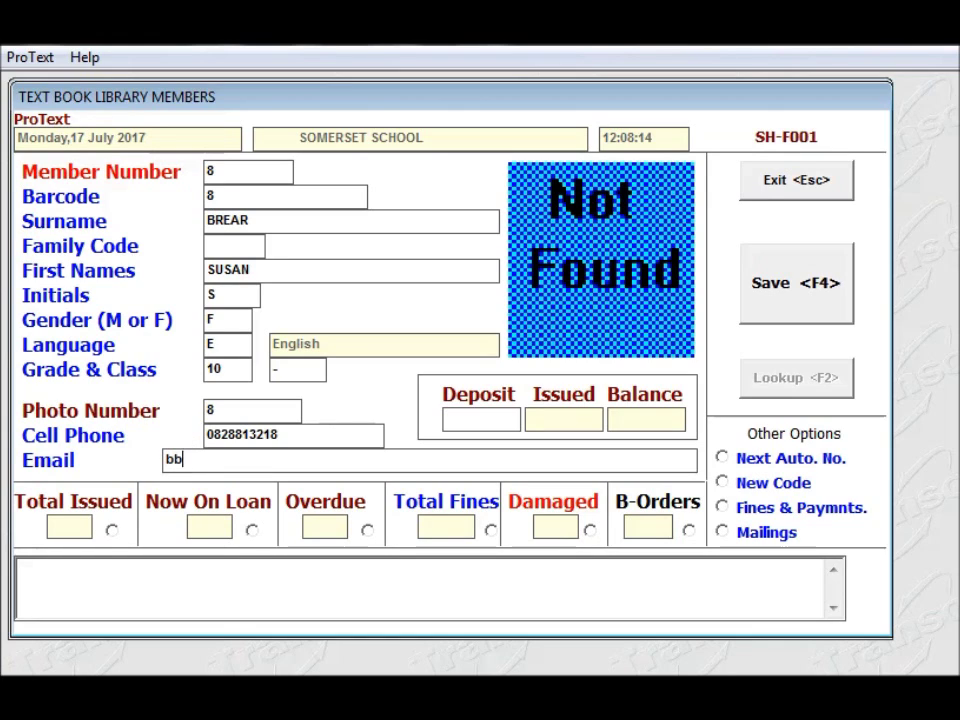
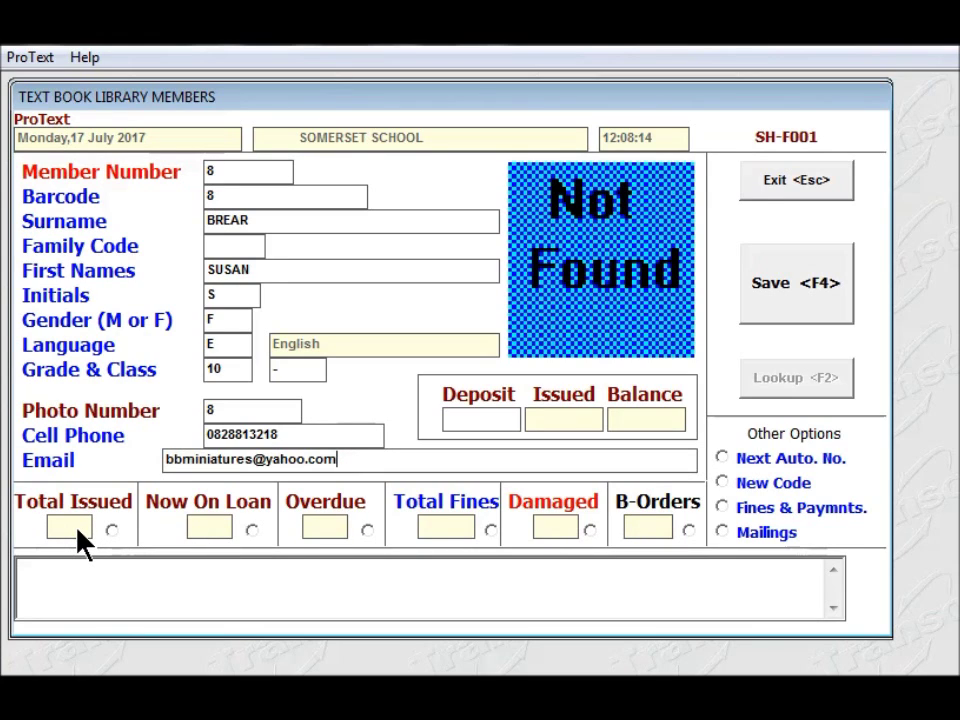
{"action": "left_click", "coordinate": [102, 575]}
- Type the note 'BEWARE THIS PUPIL HAS A PUPPY WHICH CHEWS BOOKS!' in the notes box
{"action": "type", "text": "BEWARE"}
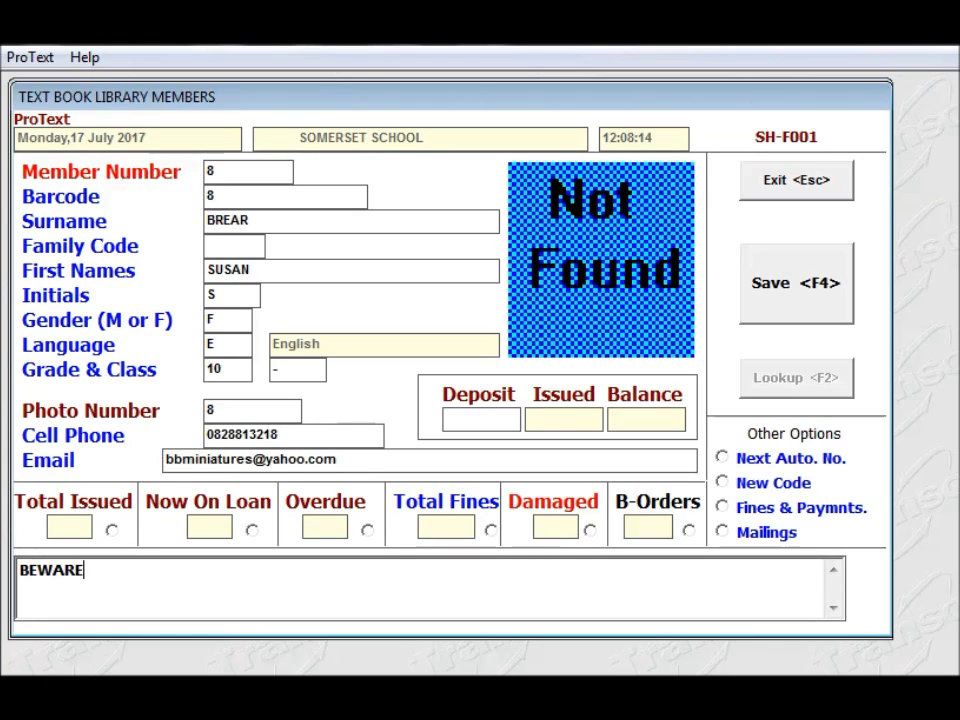
{"action": "type", "text": " T"}
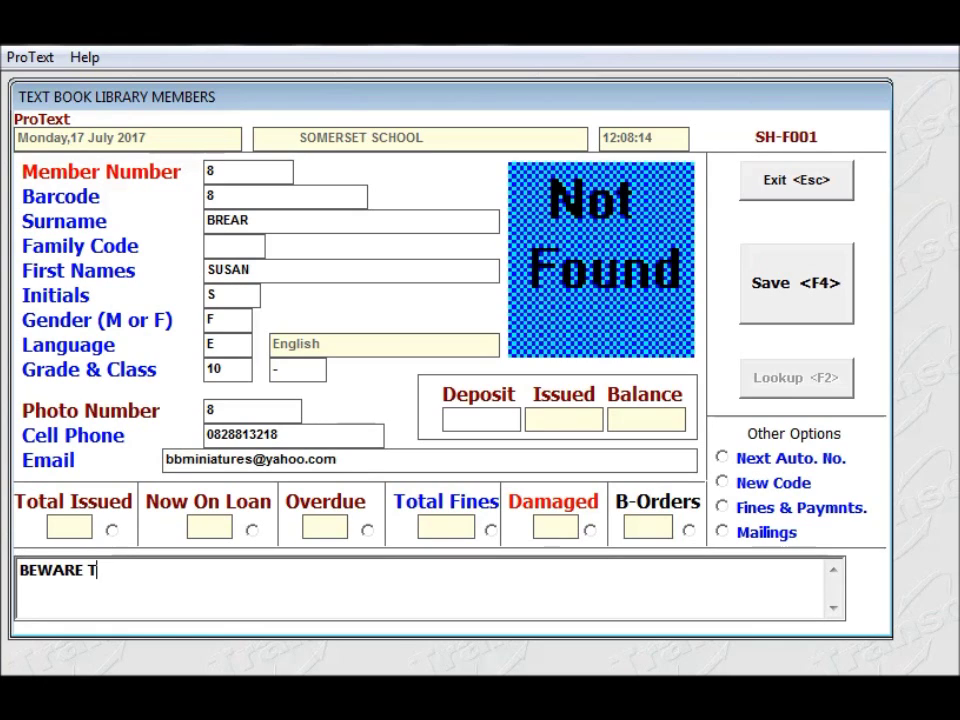
{"action": "type", "text": "HIS"}
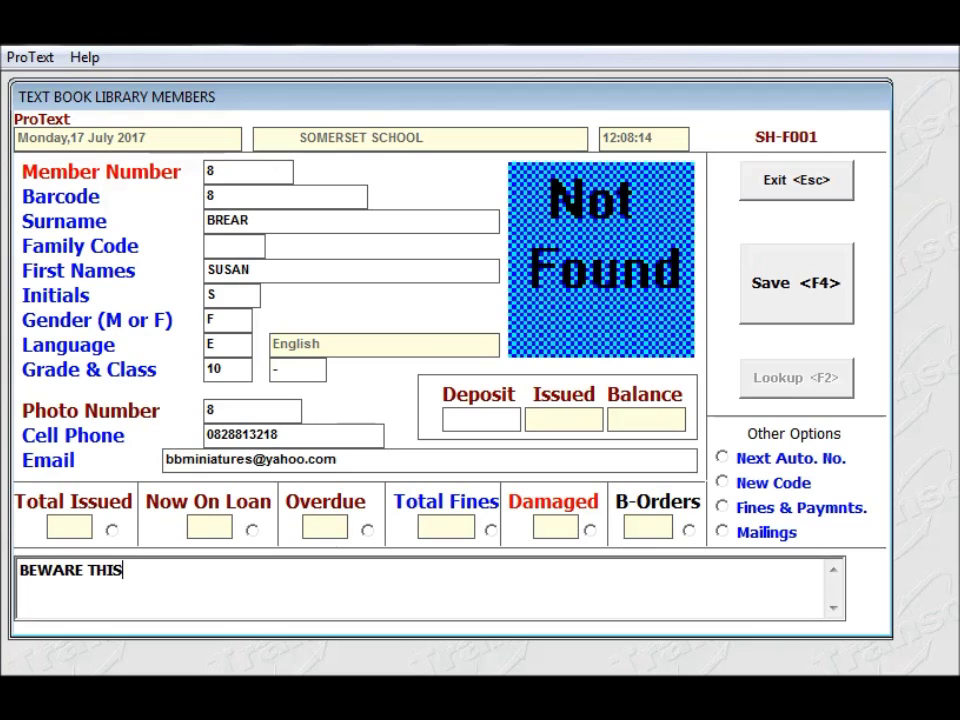
{"action": "type", "text": " PUPIL HAS "}
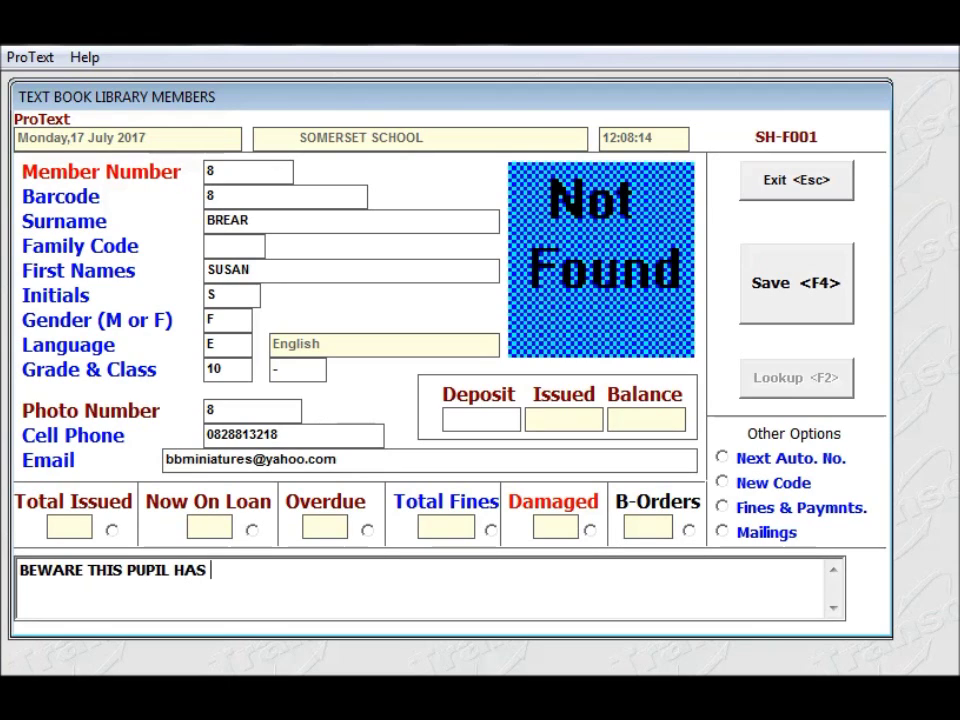
{"action": "type", "text": "A PUPPY"}
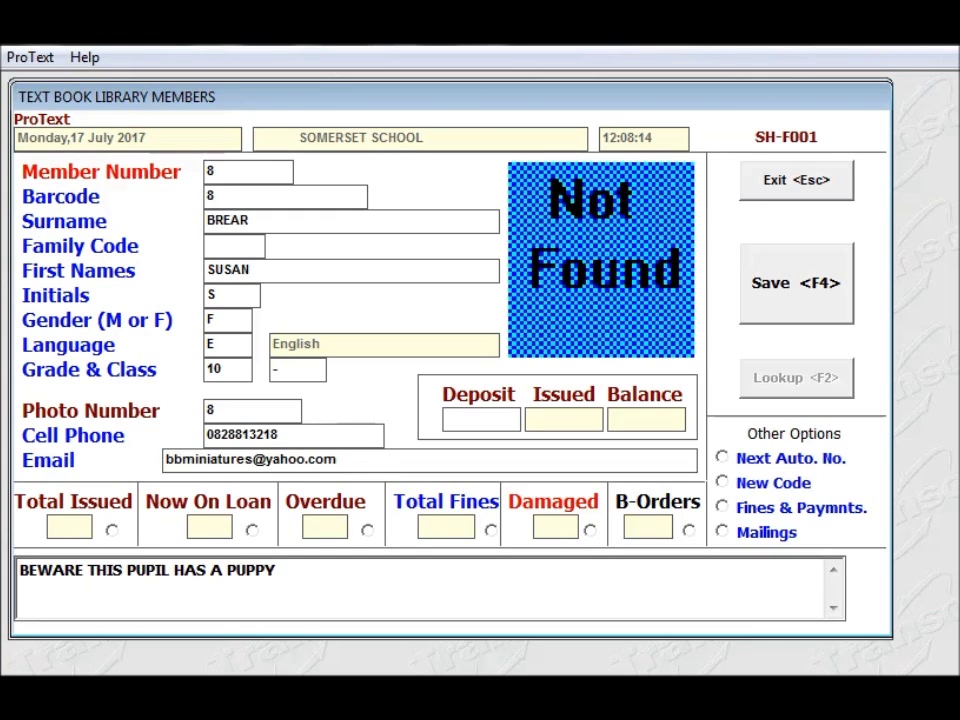
{"action": "type", "text": " WHICH CHEWS BOO"}
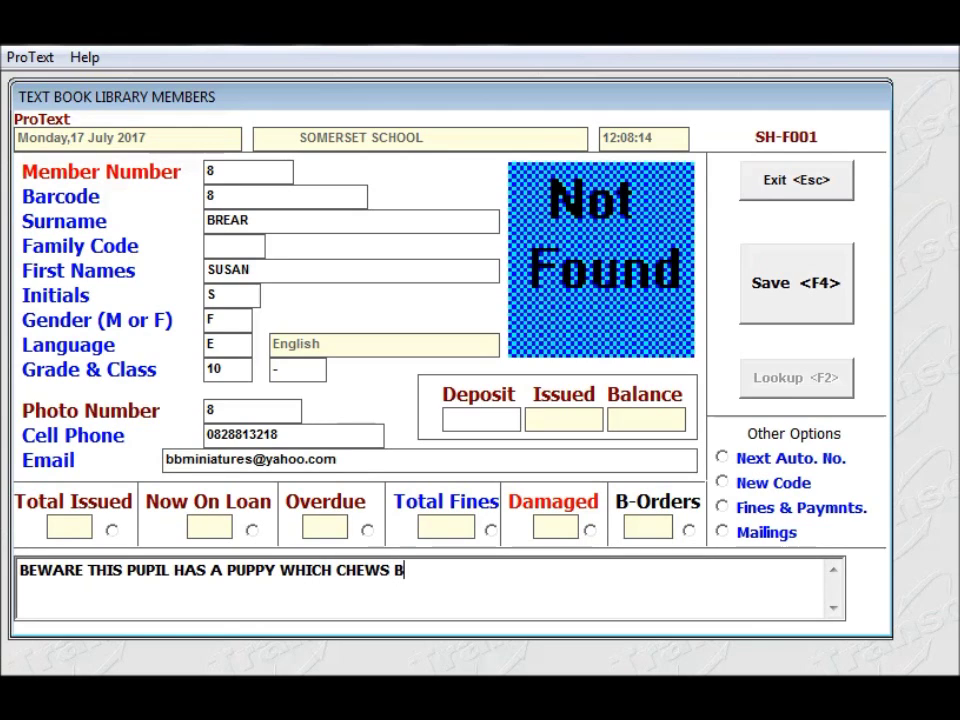
{"action": "type", "text": "KS!"}
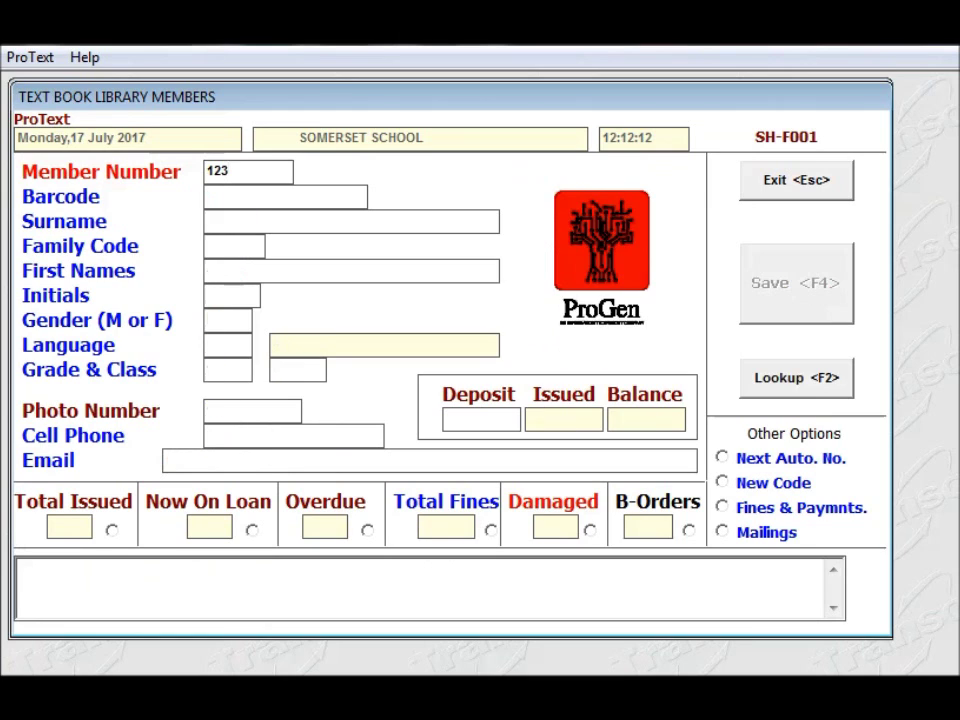
- Load the record for member number 123 and save it
{"action": "key", "text": "Return"}
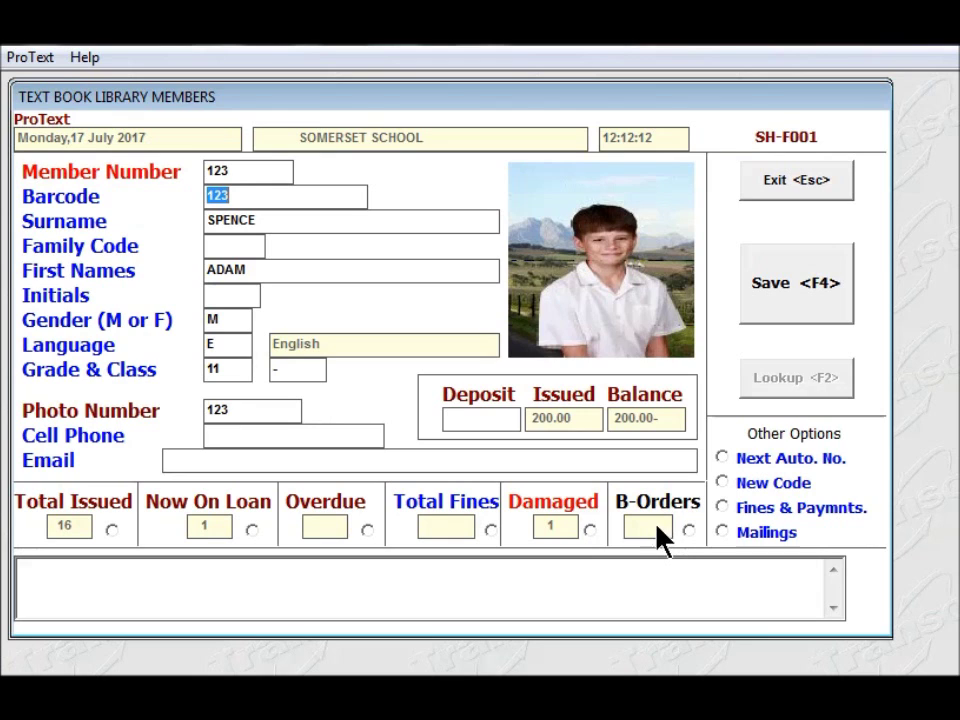
{"action": "left_click", "coordinate": [766, 290]}
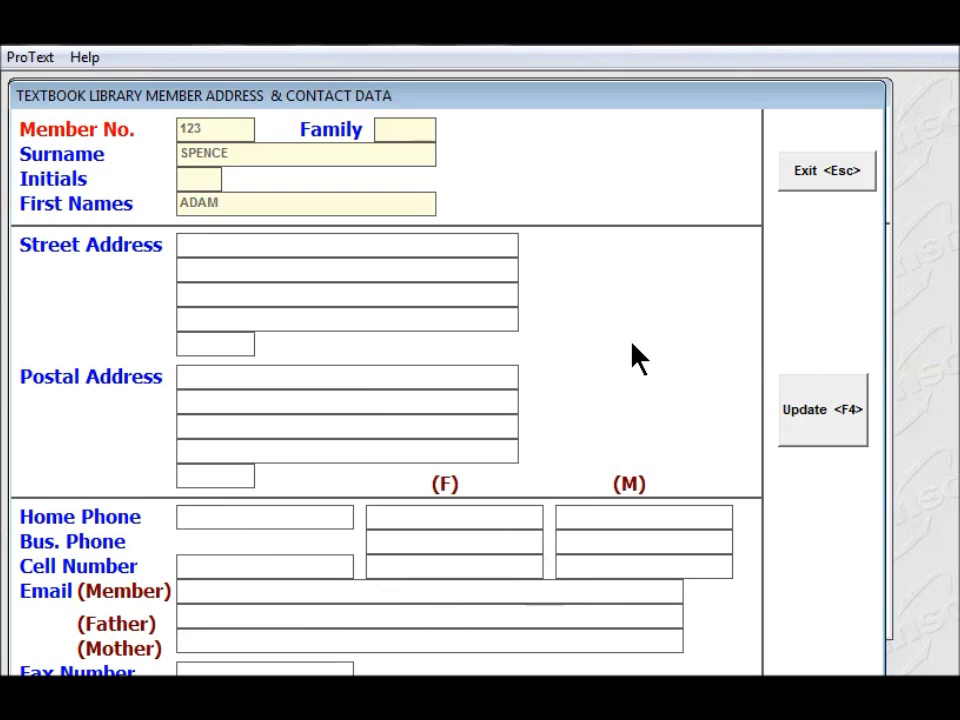
- Confirm member 123's address and contact details with Update, returning to the main menu
{"action": "left_click", "coordinate": [827, 426]}
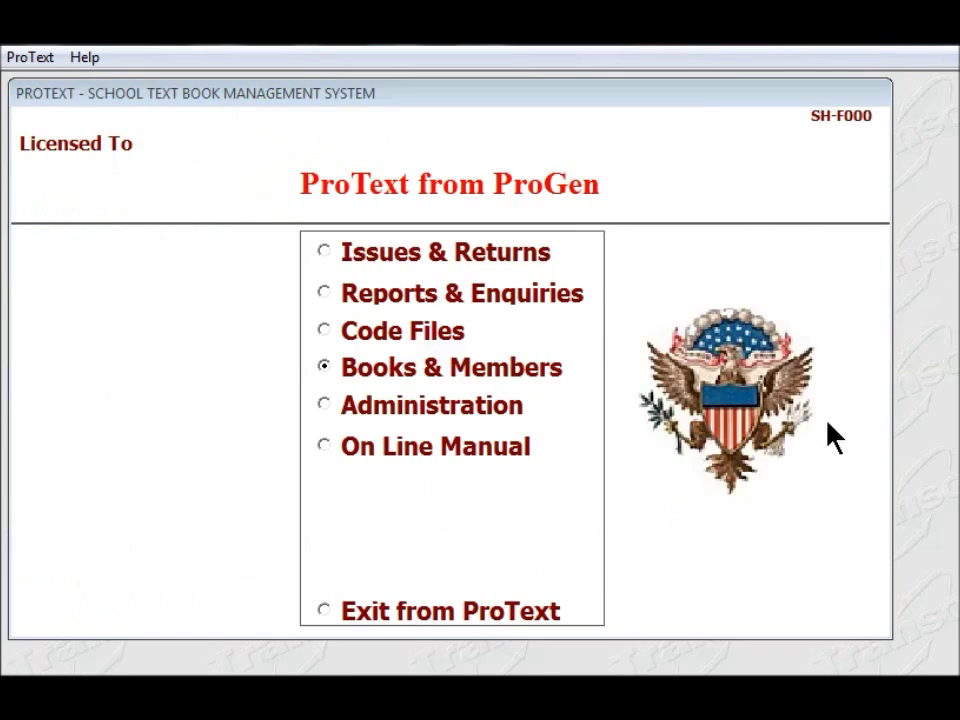